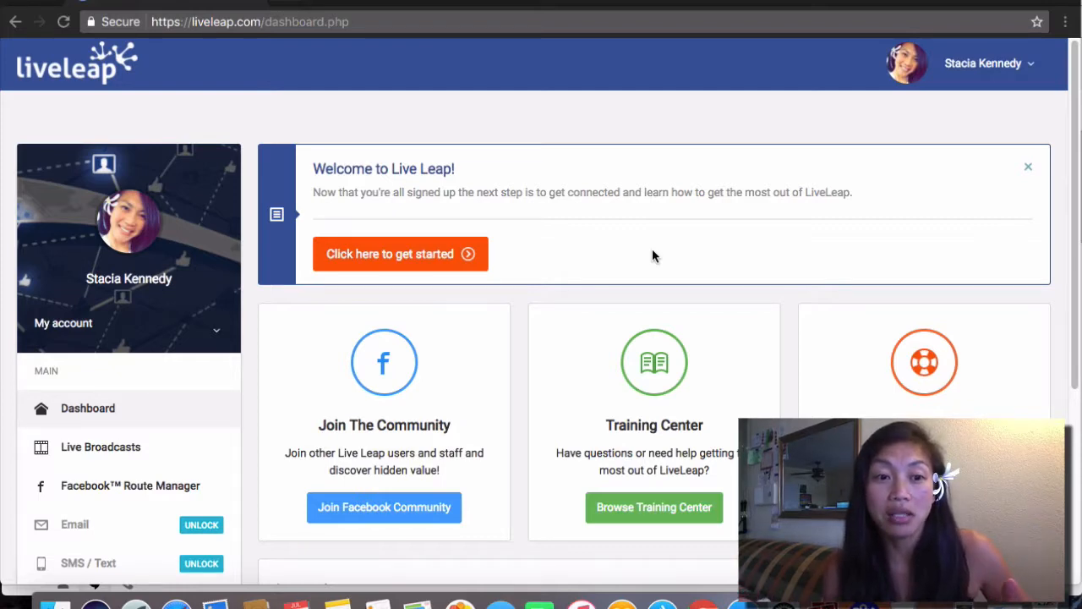
# Review the Facebook routes table and begin a new route
pyautogui.click(115, 482)
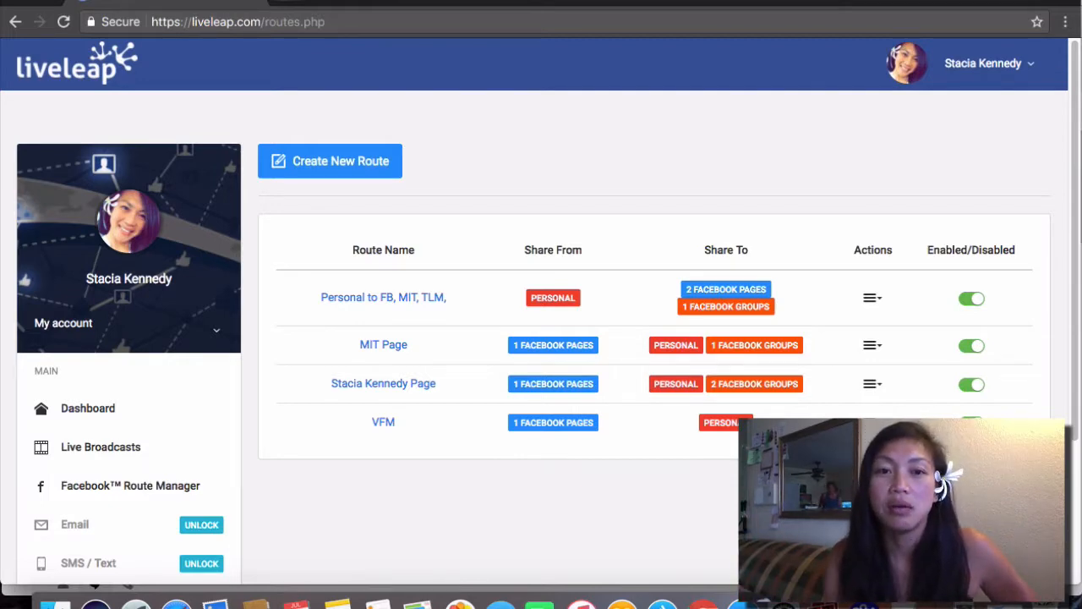
pyautogui.click(331, 166)
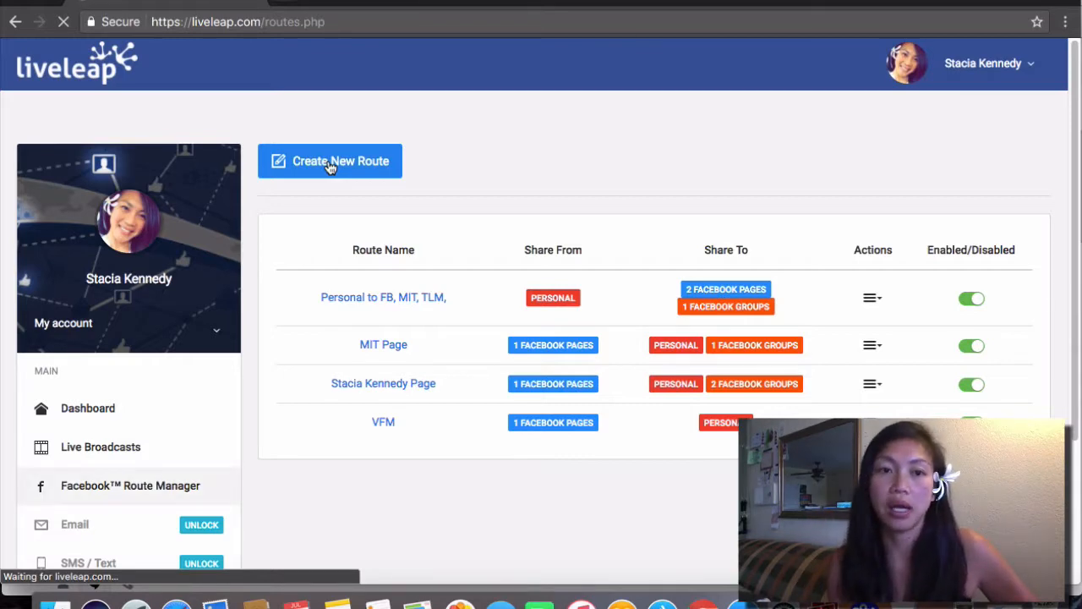
# Name the route 'San Diego Page' with the San Diego Area Events & News page as its source
pyautogui.click(330, 166)
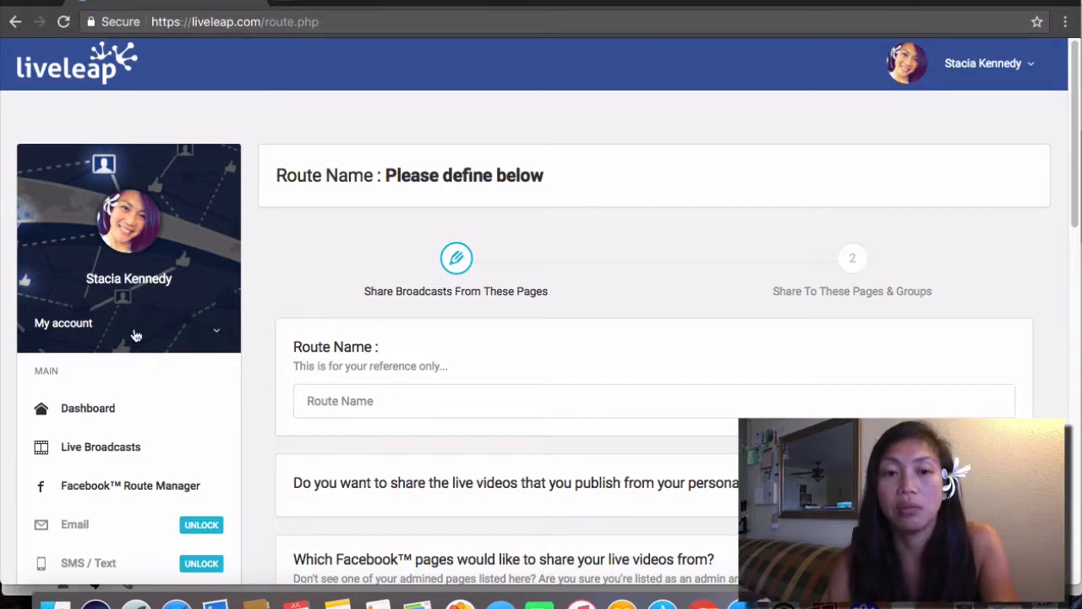
pyautogui.click(397, 395)
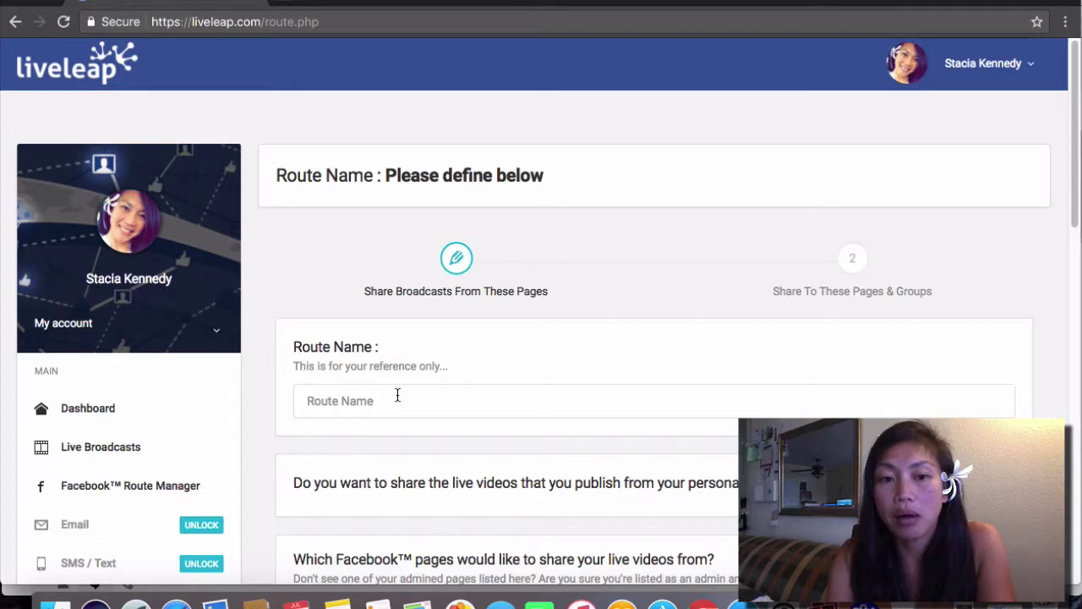
pyautogui.write('Personal')
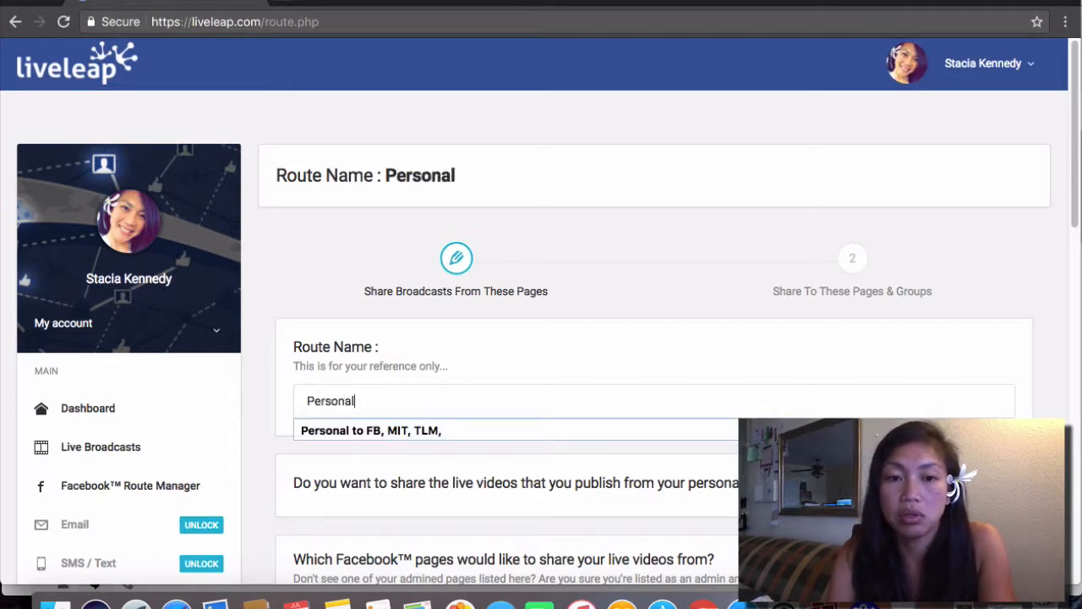
pyautogui.click(573, 371)
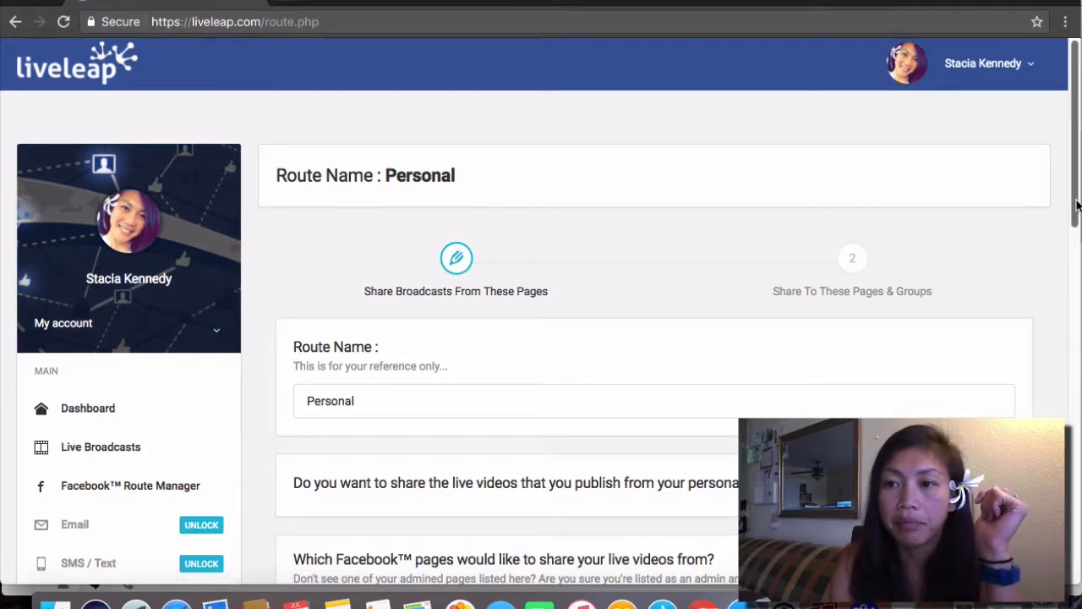
pyautogui.moveTo(1077, 205); pyautogui.dragTo(1079, 287)
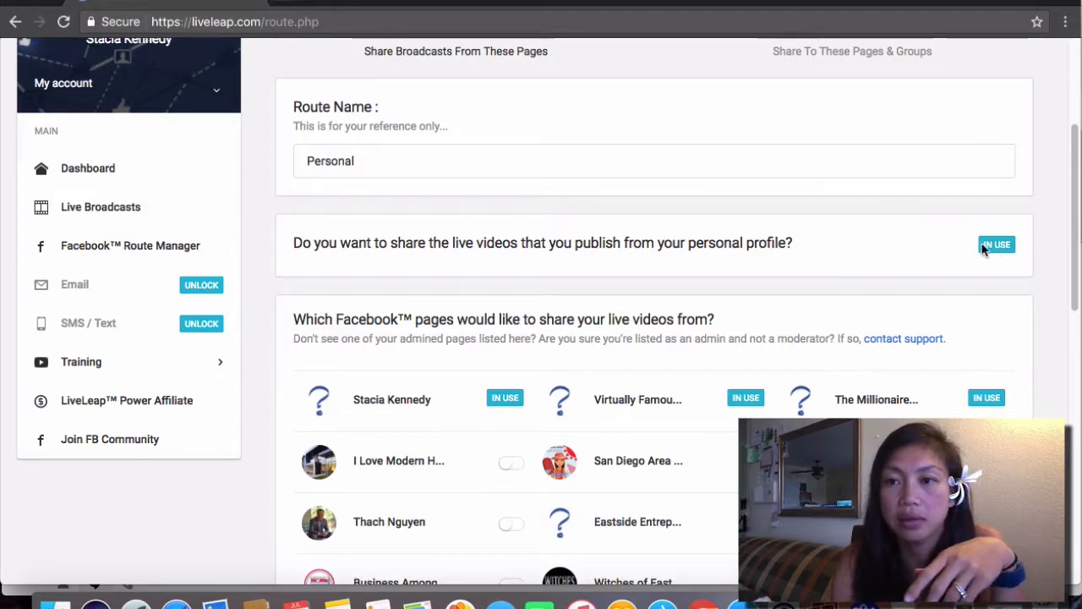
pyautogui.moveTo(420, 157); pyautogui.dragTo(270, 142)
pyautogui.write('San Diego Page')
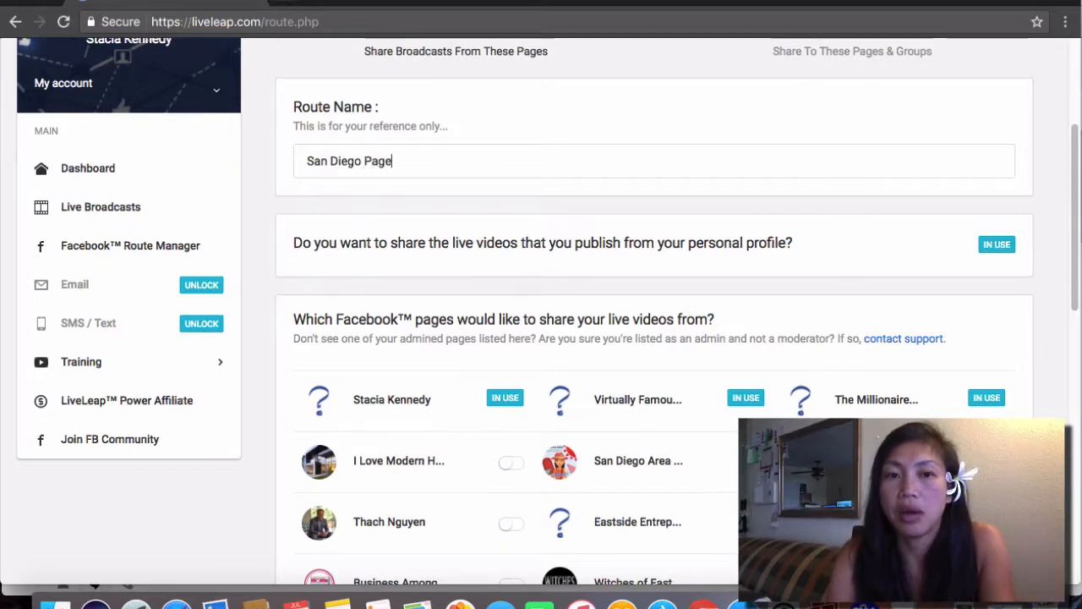
pyautogui.click(566, 464)
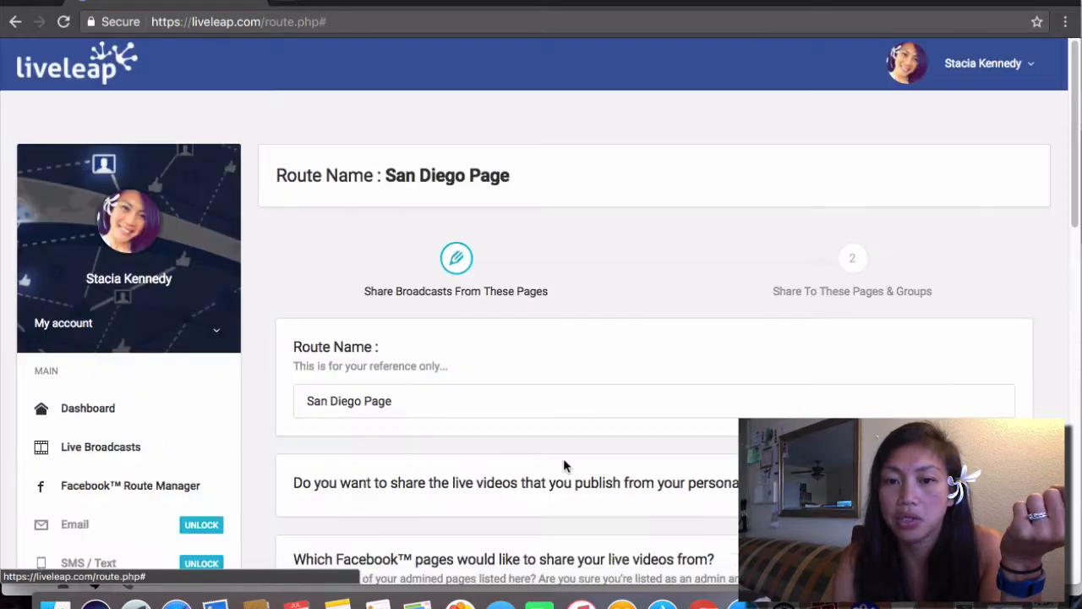
pyautogui.scroll(-6, 1075, 201)
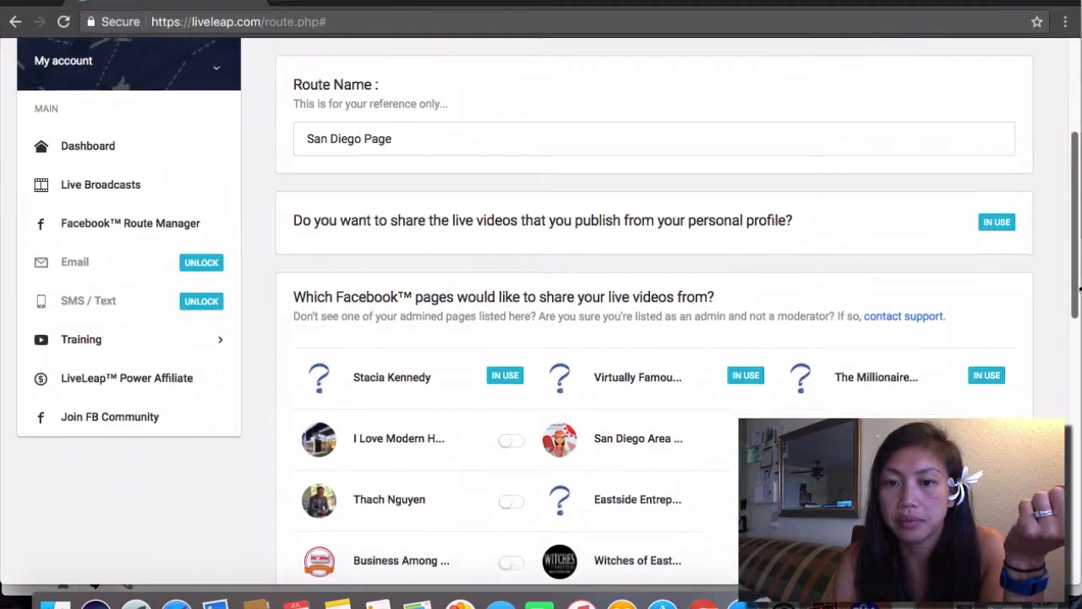
pyautogui.scroll(-3, 772, 334)
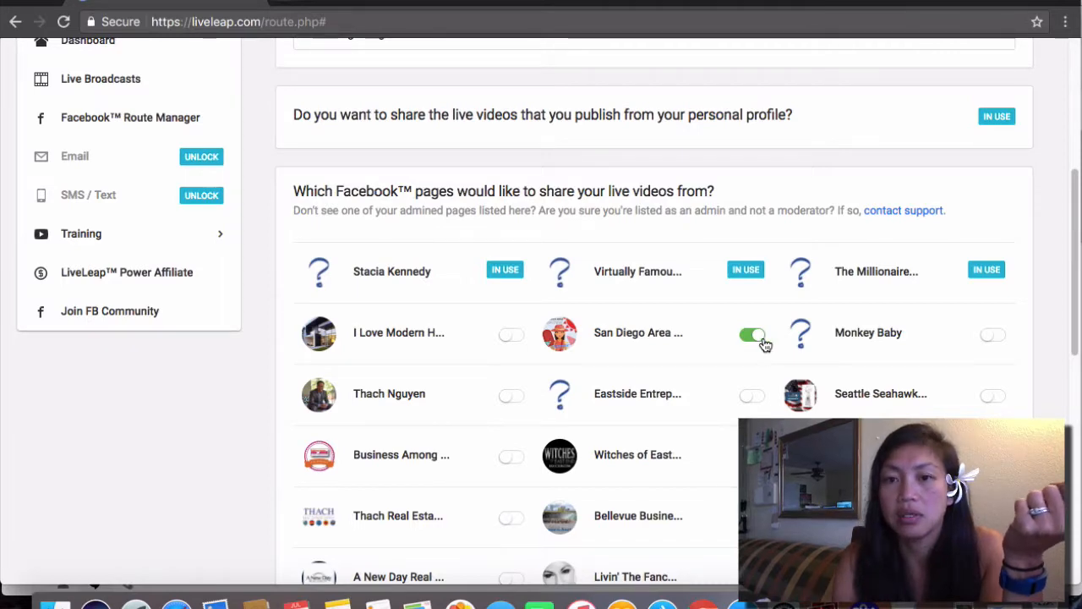
pyautogui.moveTo(1074, 293); pyautogui.dragTo(1075, 541)
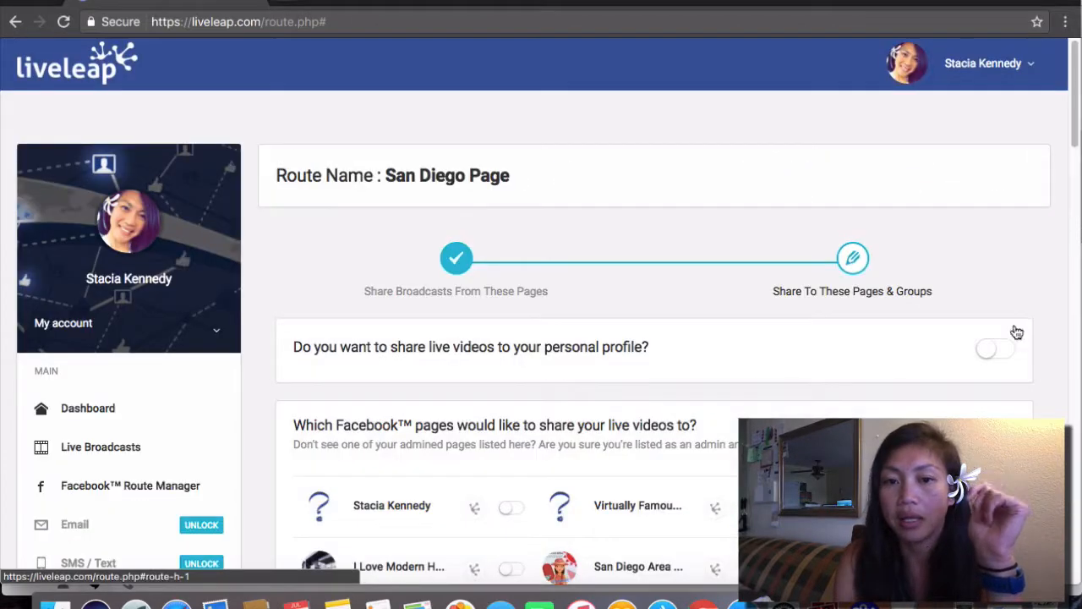
pyautogui.scroll(-4, 1069, 160)
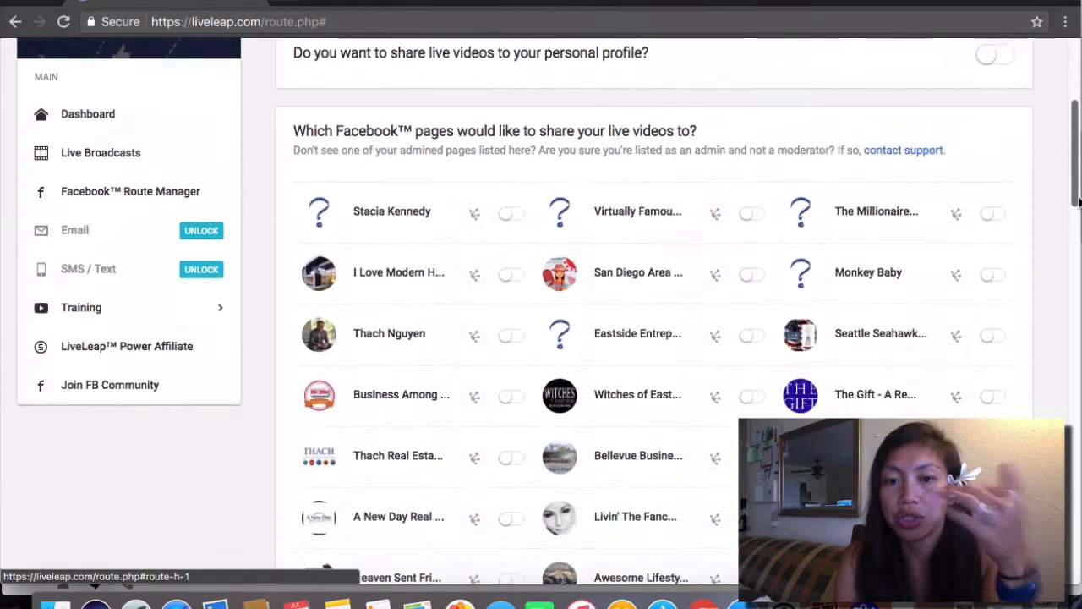
pyautogui.scroll(3, 1071, 158)
# Enable sharing live videos to the personal profile and finish the San Diego Page route
pyautogui.click(992, 269)
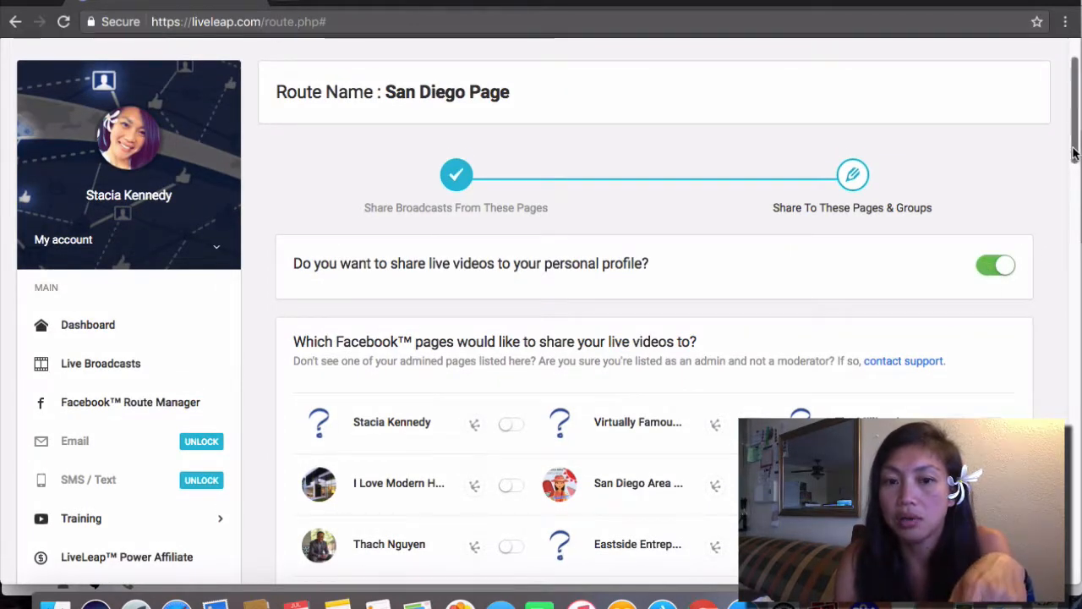
pyautogui.scroll(-4, 1073, 152)
pyautogui.scroll(-4, 1074, 153)
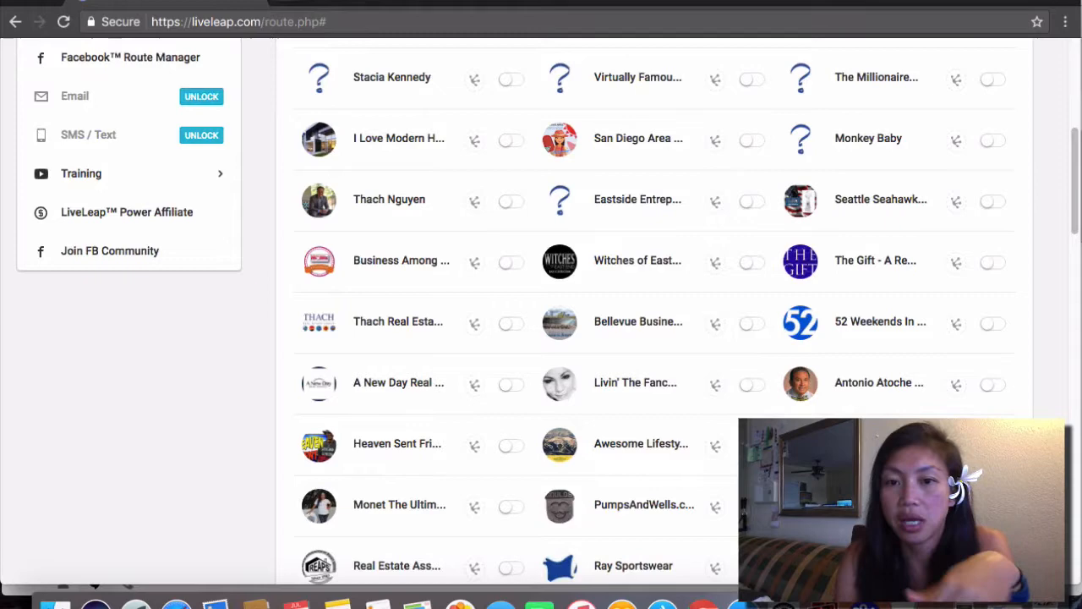
pyautogui.moveTo(1073, 216); pyautogui.dragTo(1065, 145)
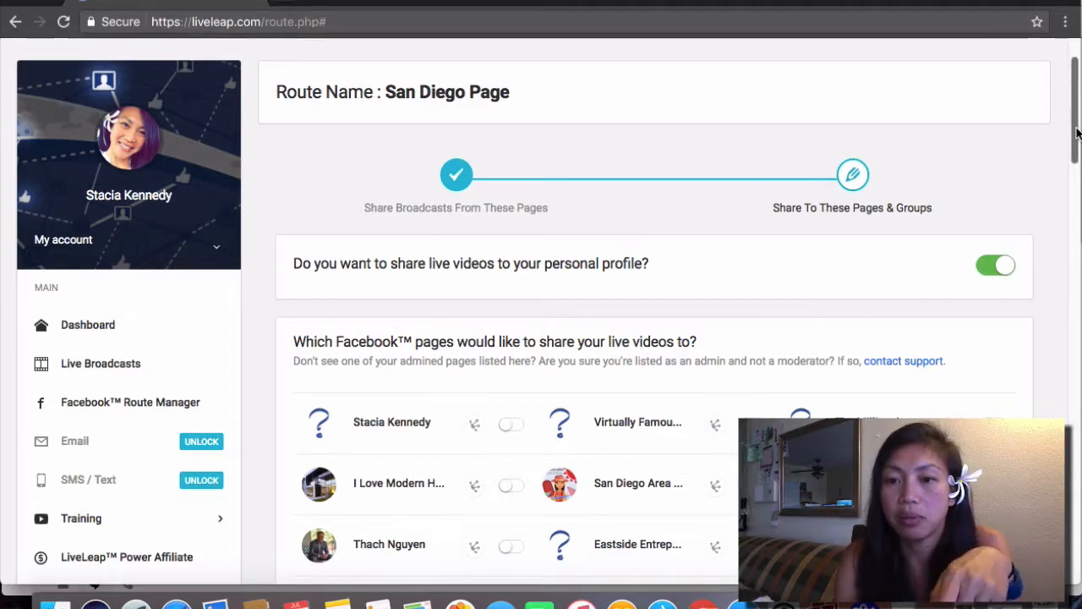
pyautogui.moveTo(1075, 132); pyautogui.dragTo(1076, 416)
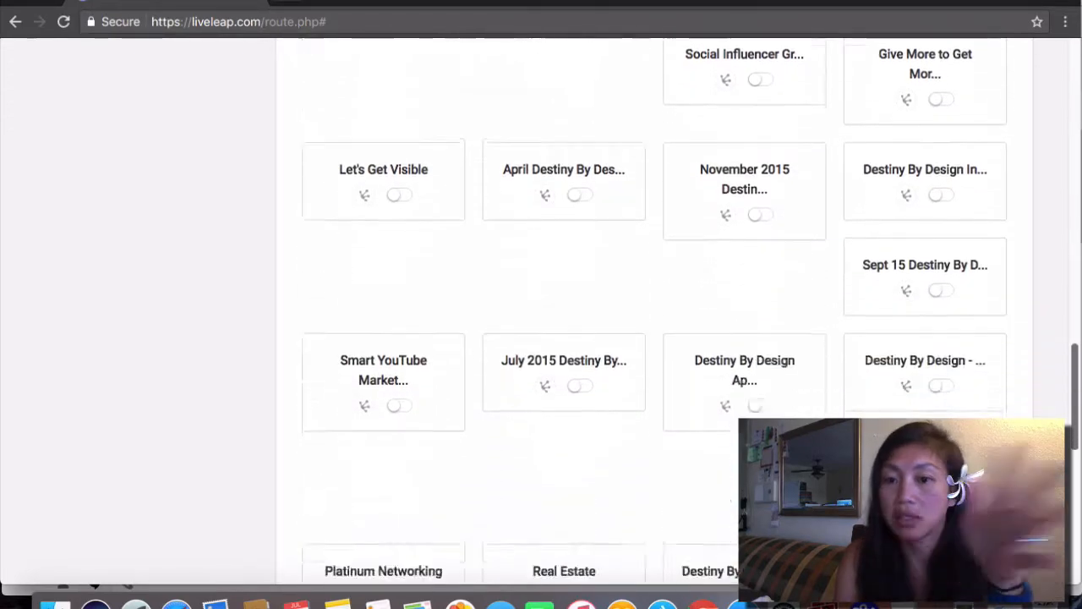
pyautogui.scroll(-5, 541, 321)
pyautogui.scroll(-2, 541, 321)
pyautogui.scroll(2, 541, 321)
pyautogui.scroll(-2, 541, 322)
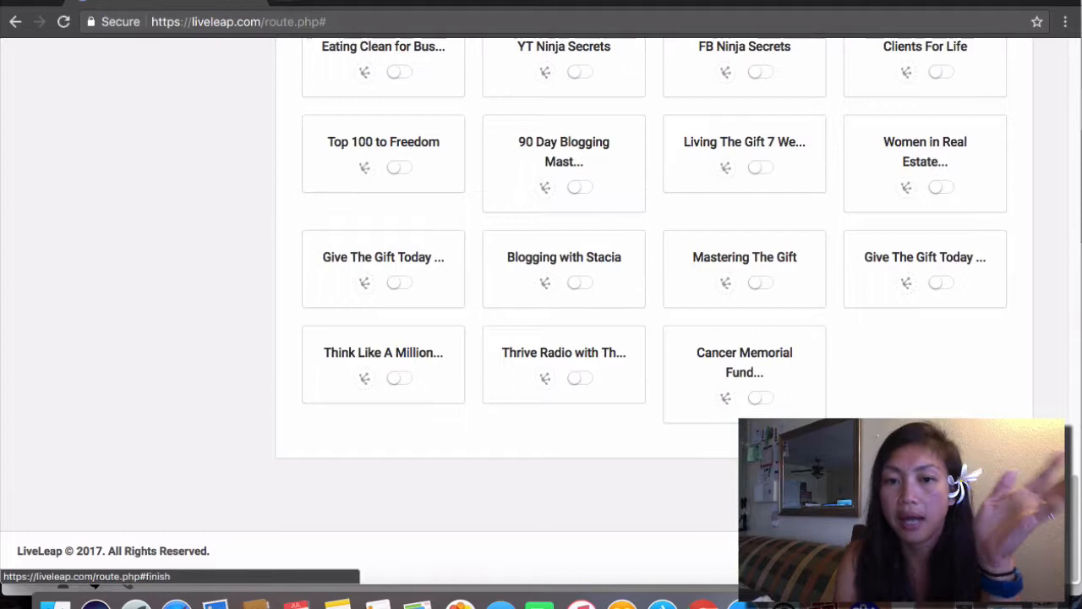
pyautogui.click(972, 436)
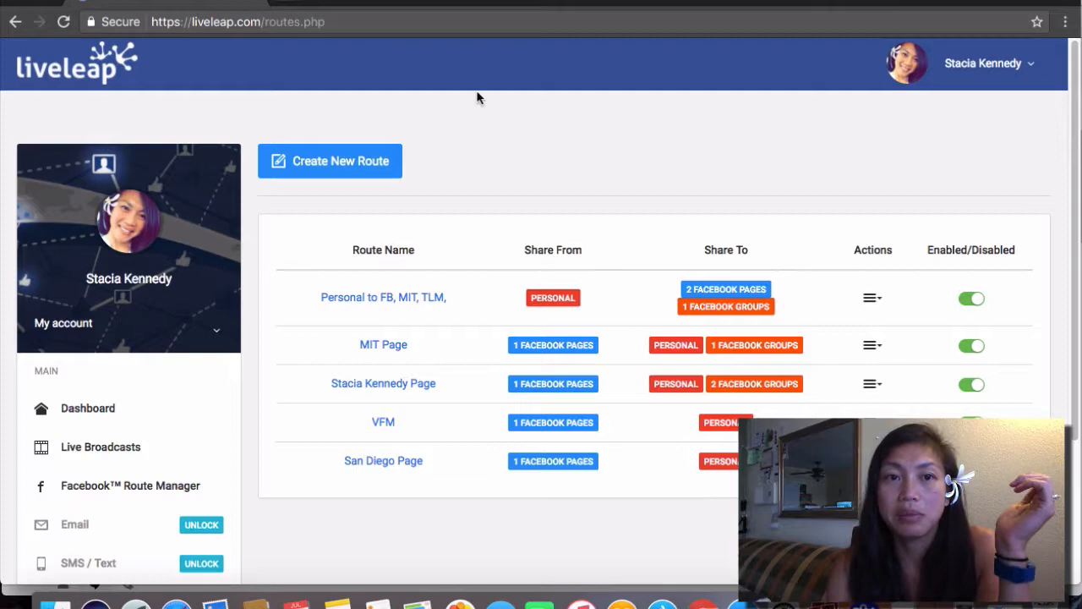
pyautogui.press('super+shift+n')
pyautogui.write('f')
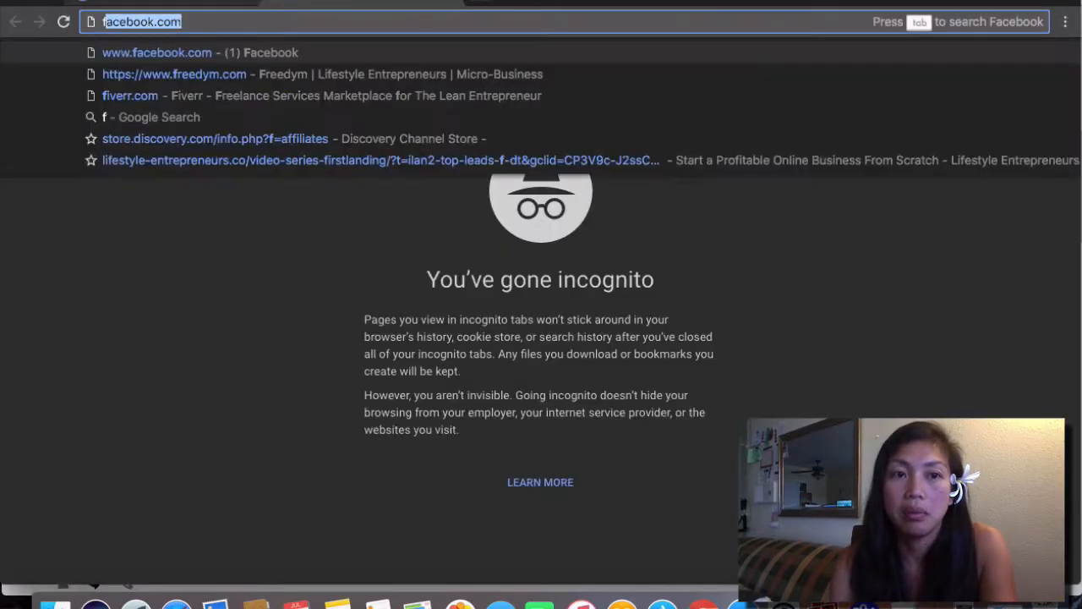
pyautogui.write('ace')
pyautogui.press('Return')
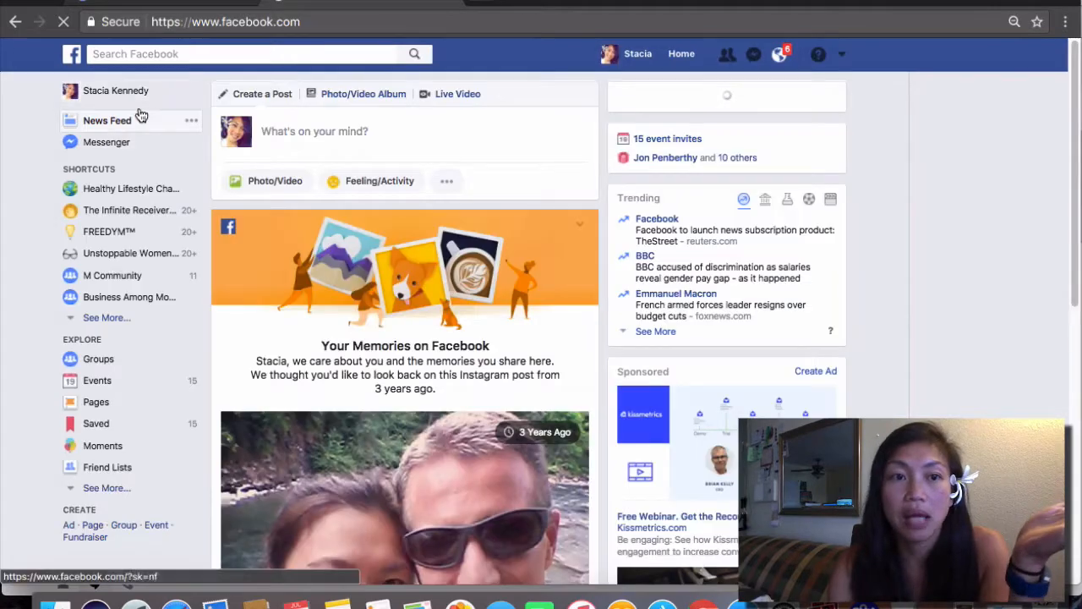
pyautogui.click(122, 93)
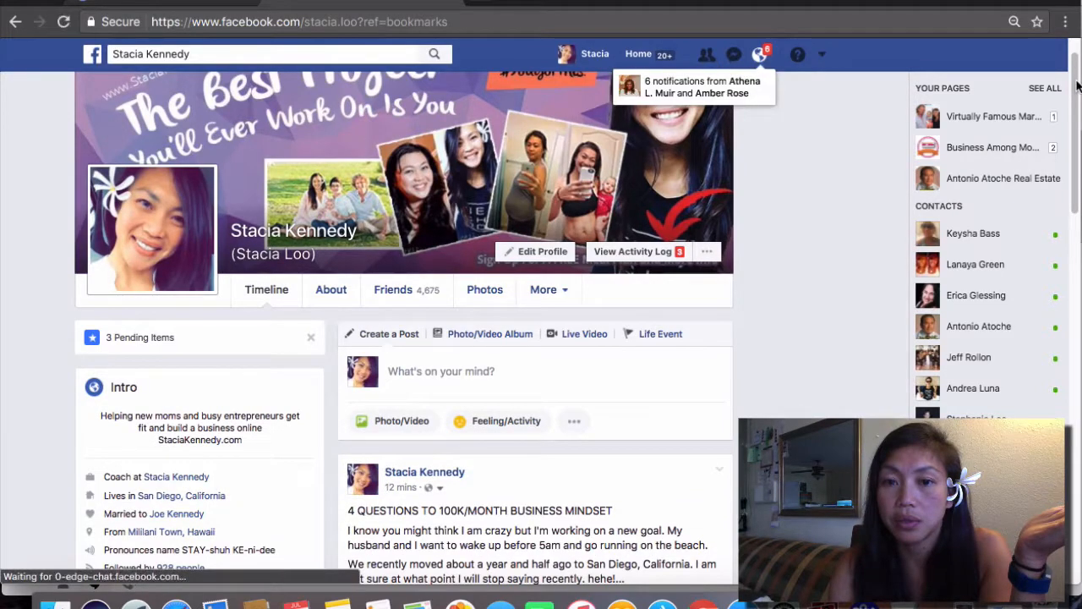
pyautogui.scroll(-5, 760, 64)
pyautogui.scroll(-5, 760, 64)
pyautogui.scroll(-2, 760, 63)
pyautogui.scroll(-5, 760, 63)
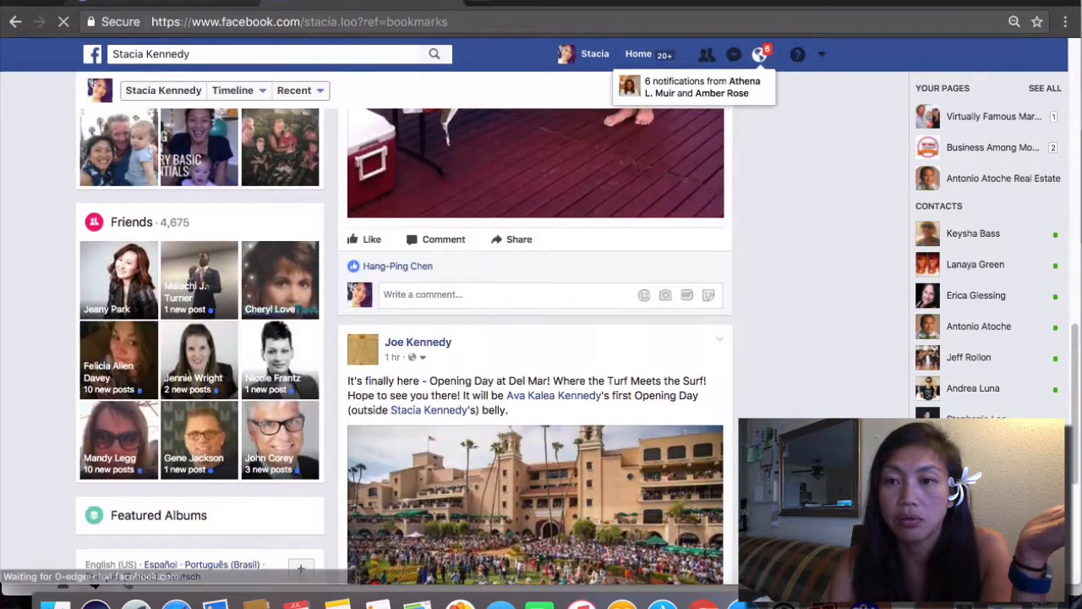
pyautogui.scroll(-3, 760, 63)
pyautogui.scroll(-1, 760, 63)
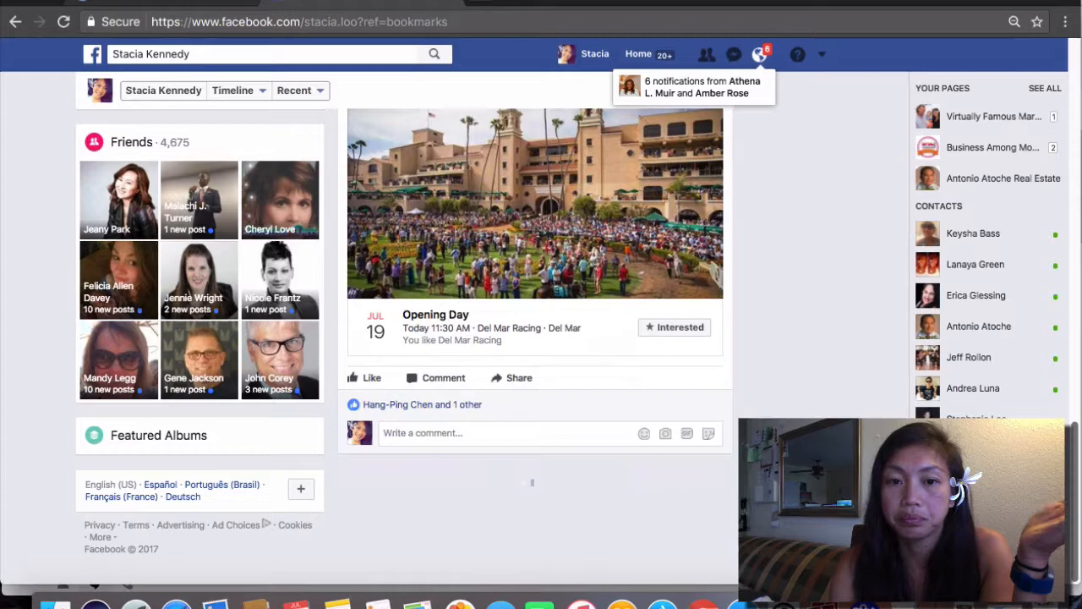
pyautogui.scroll(-3, 760, 59)
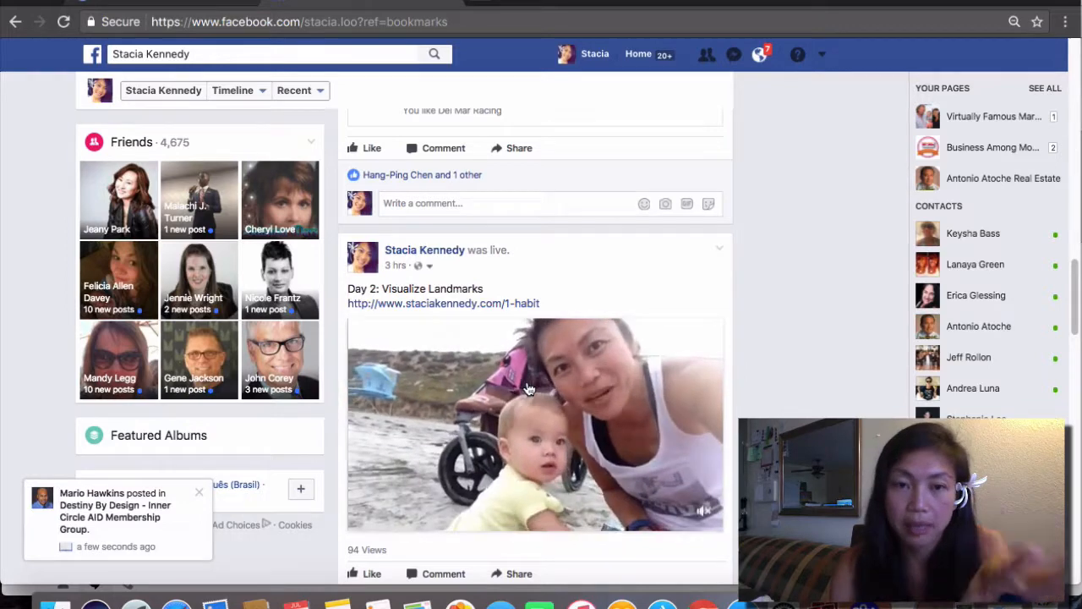
pyautogui.click(332, 56)
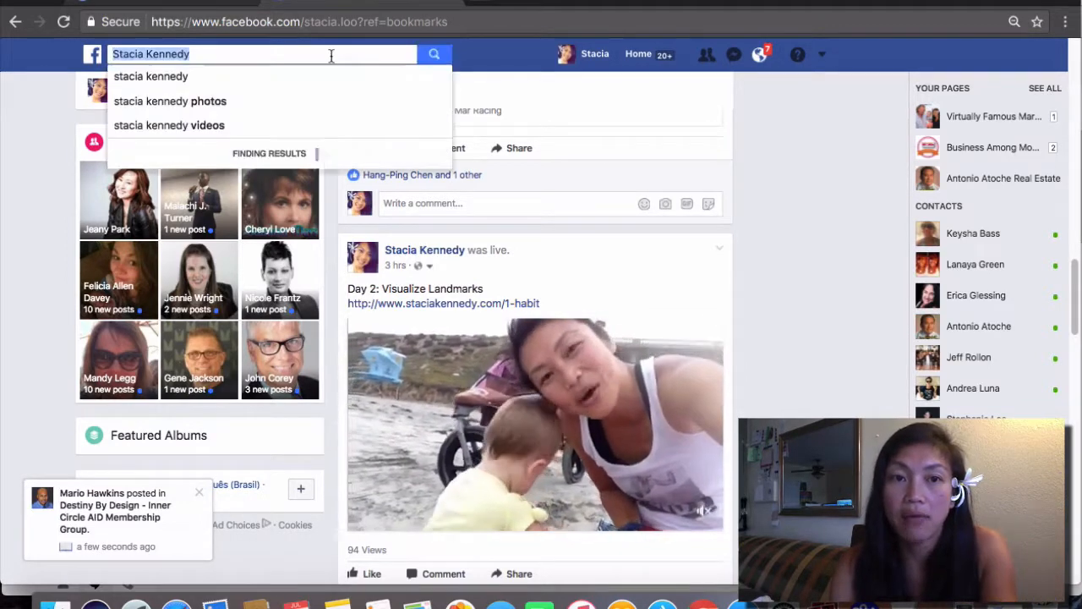
pyautogui.write('stacia')
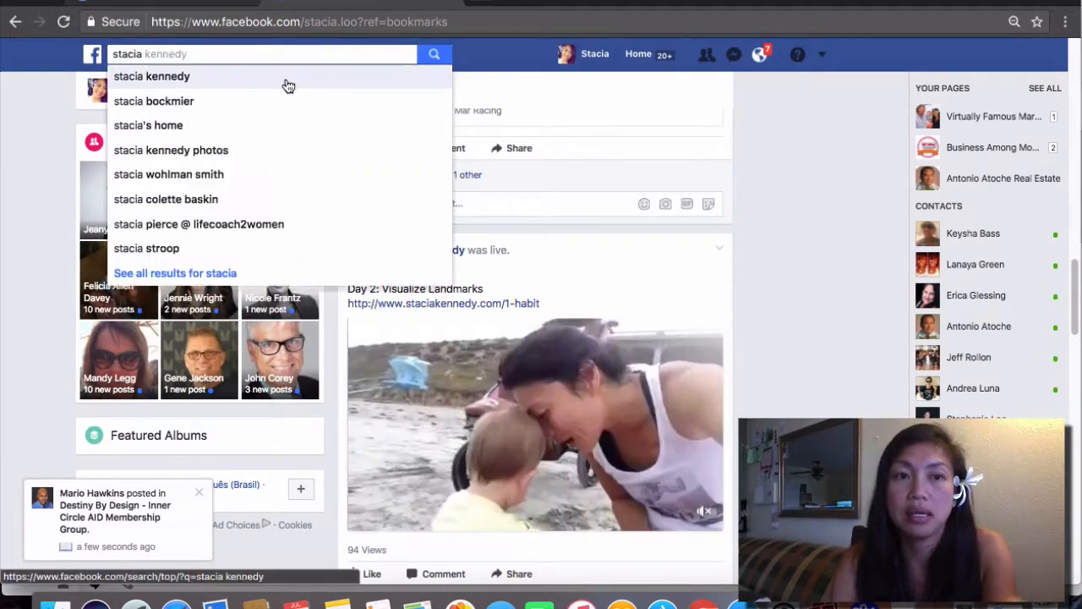
pyautogui.click(349, 73)
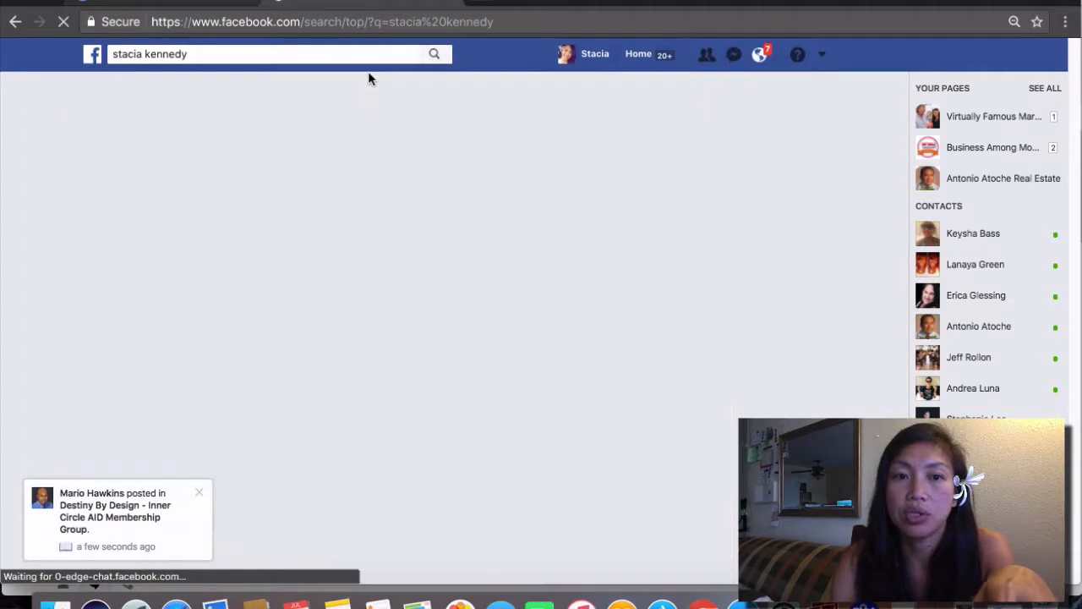
pyautogui.click(361, 163)
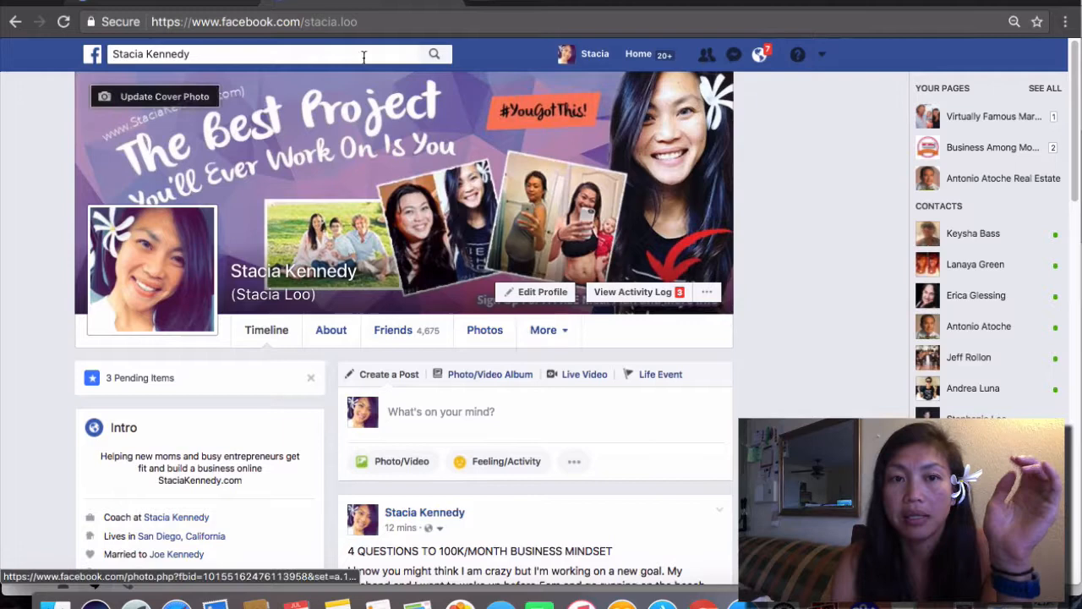
pyautogui.click(336, 54)
pyautogui.write('stacia')
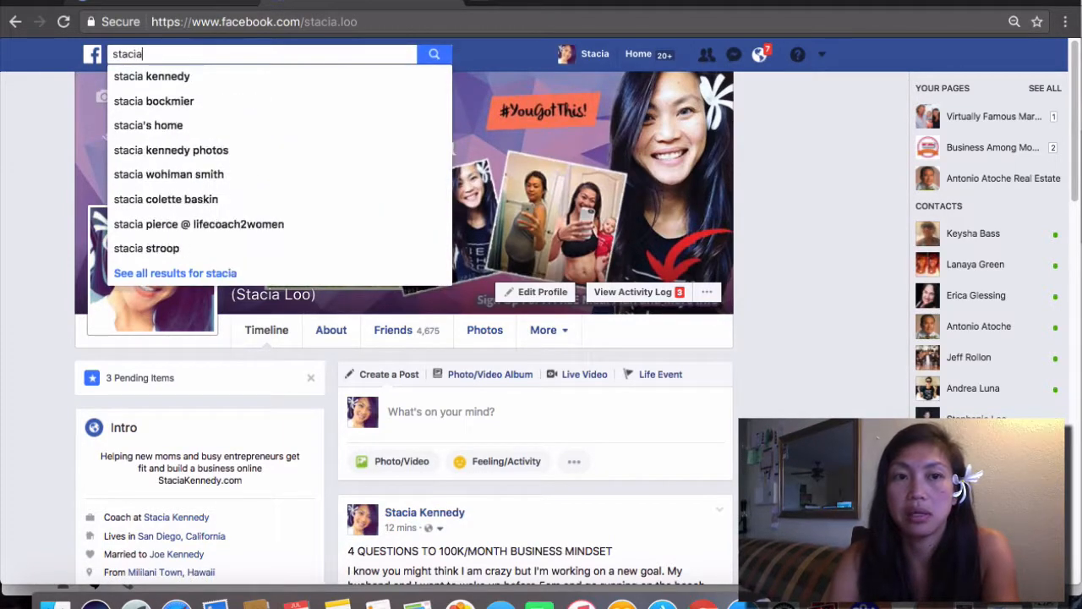
pyautogui.click(434, 53)
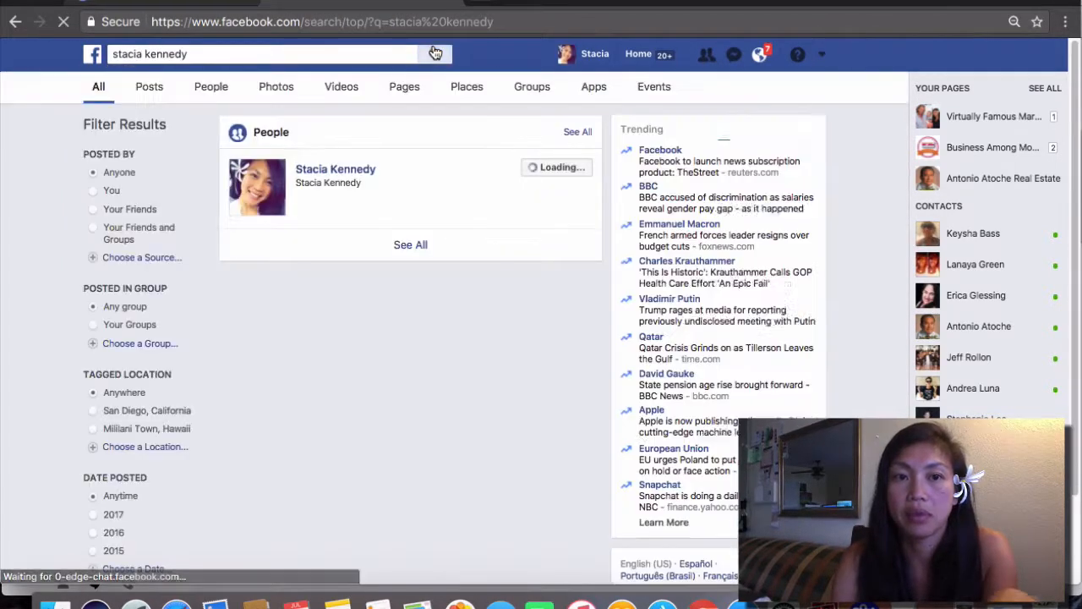
pyautogui.click(404, 88)
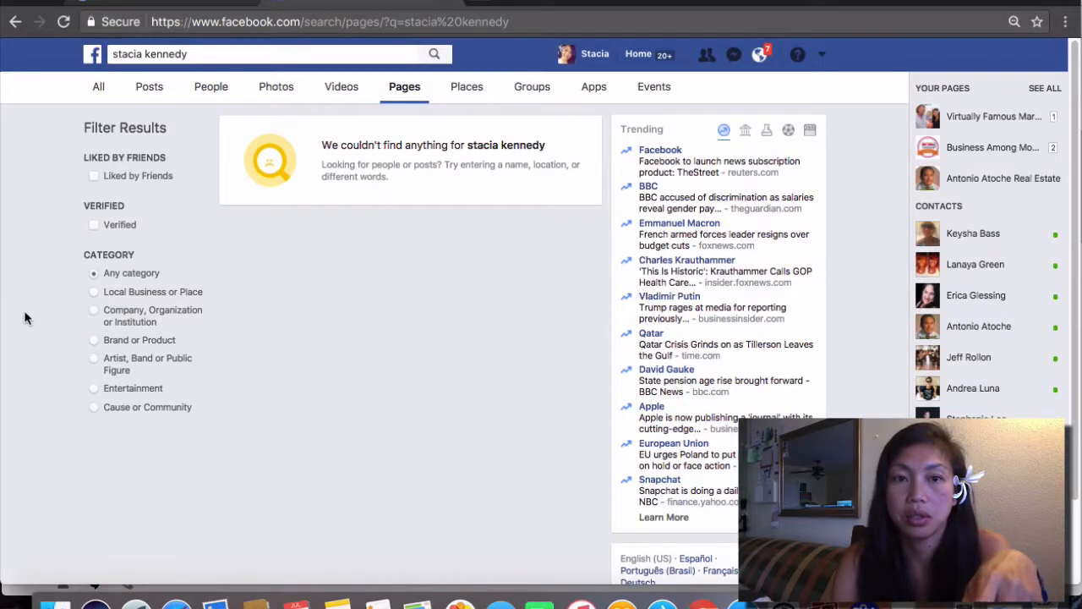
pyautogui.click(346, 54)
# Switch to the Business Manager account from the account menu
pyautogui.click(826, 55)
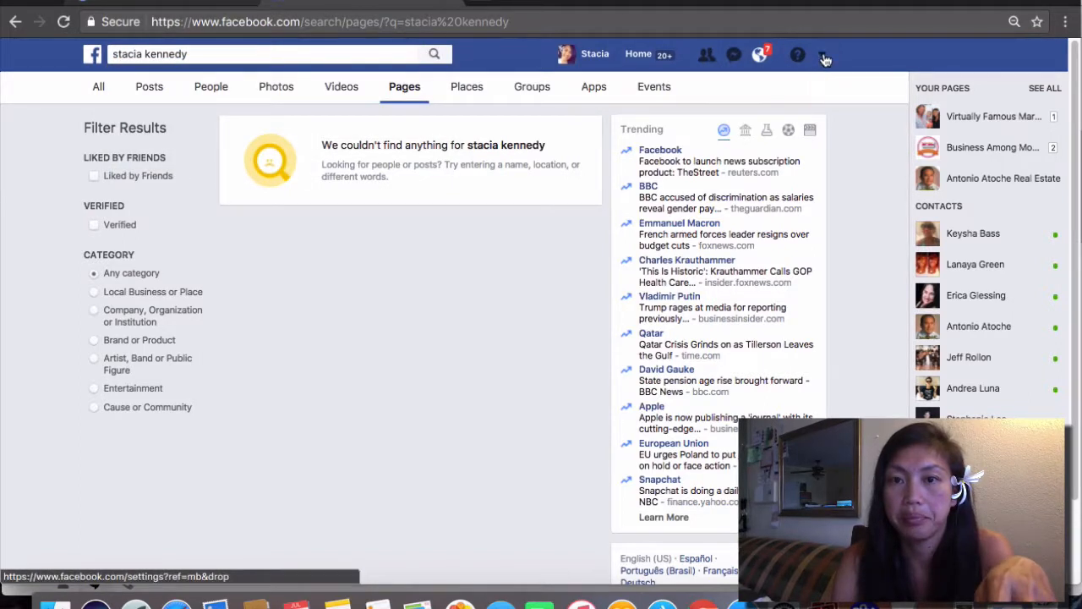
pyautogui.click(825, 57)
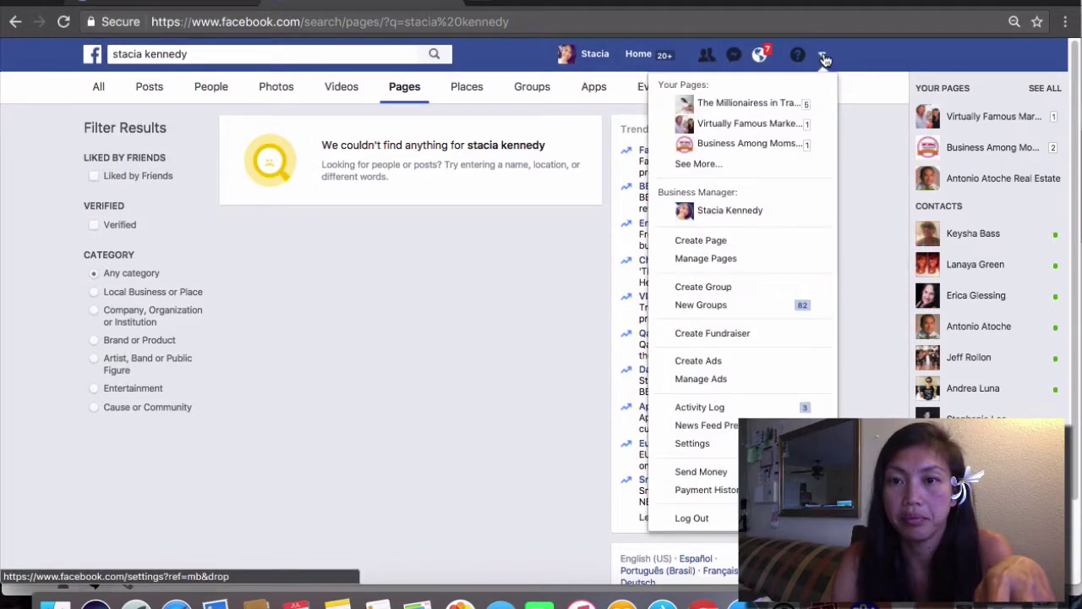
pyautogui.click(750, 213)
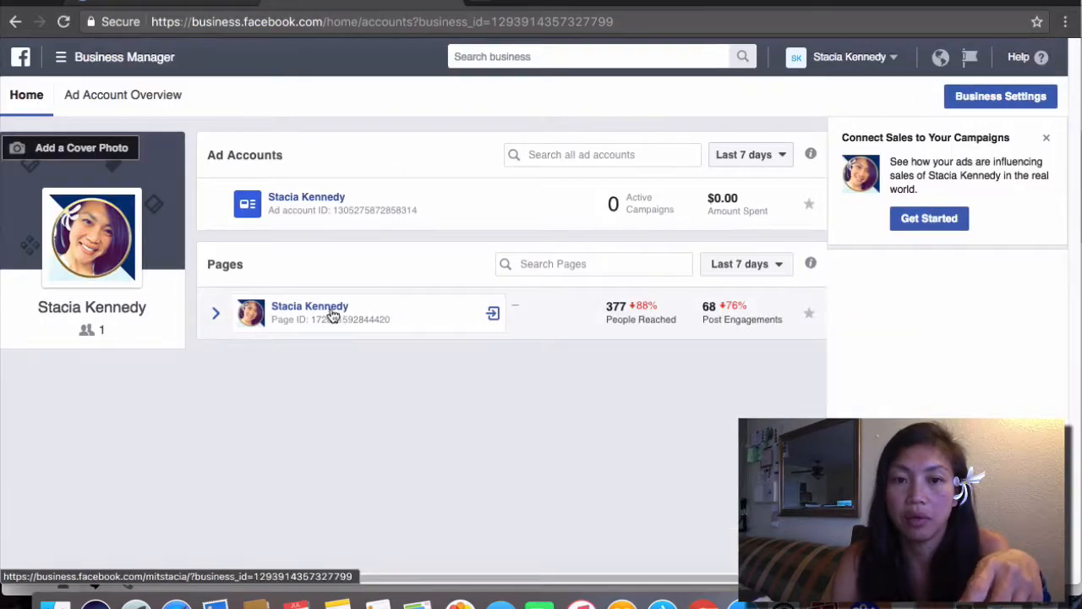
# View the 'Day 2: Visualize Landmarks' live video published by LiveLeap on the business Page
pyautogui.click(330, 316)
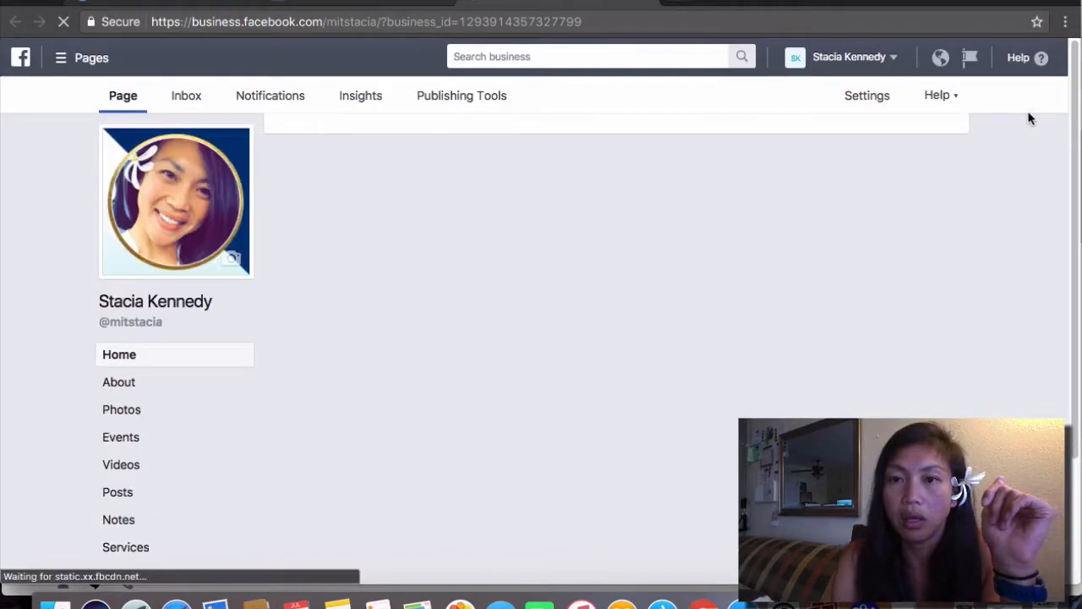
pyautogui.moveTo(1071, 119); pyautogui.dragTo(1077, 431)
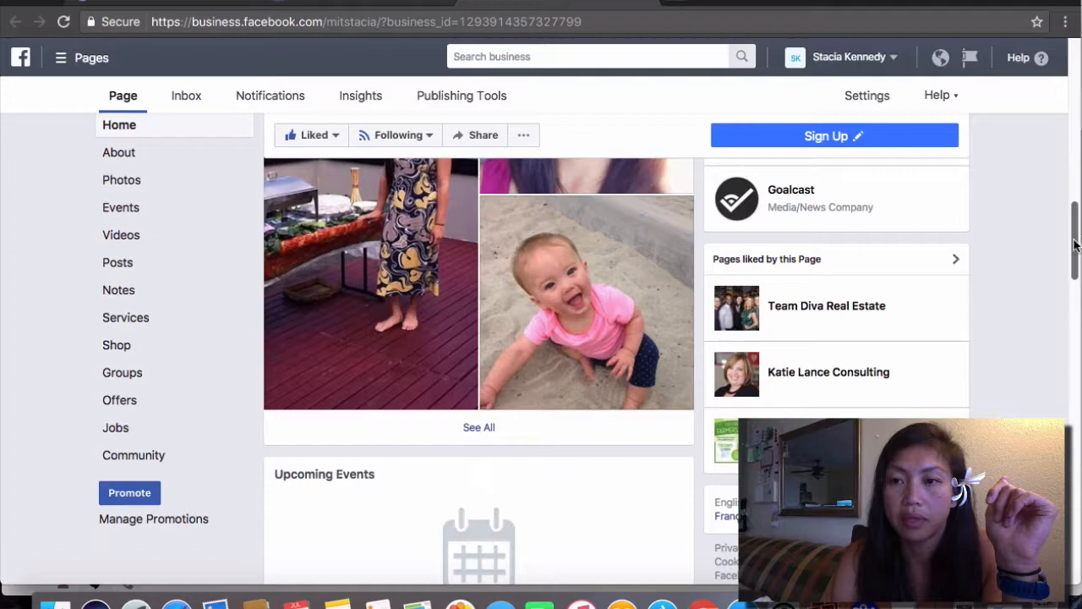
pyautogui.moveTo(1074, 245); pyautogui.dragTo(1074, 461)
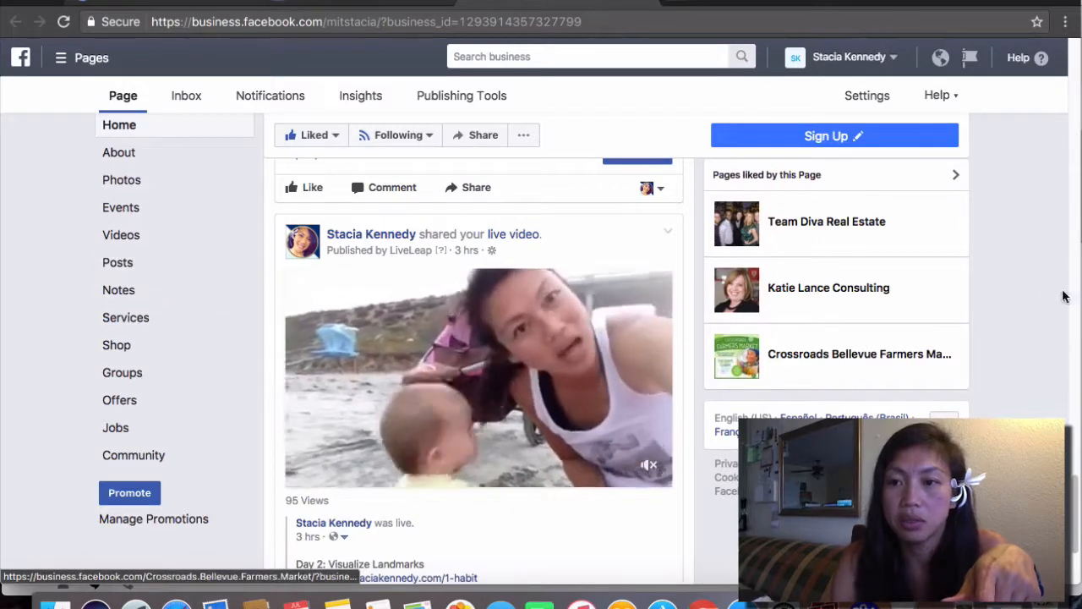
pyautogui.moveTo(1076, 486); pyautogui.dragTo(1076, 508)
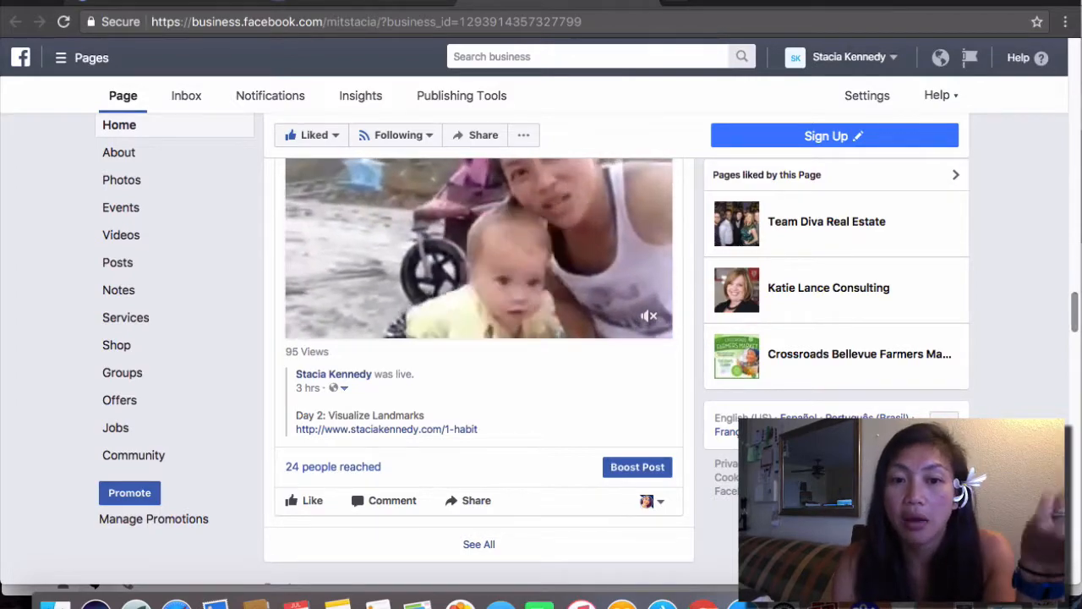
pyautogui.moveTo(1074, 329); pyautogui.dragTo(1076, 321)
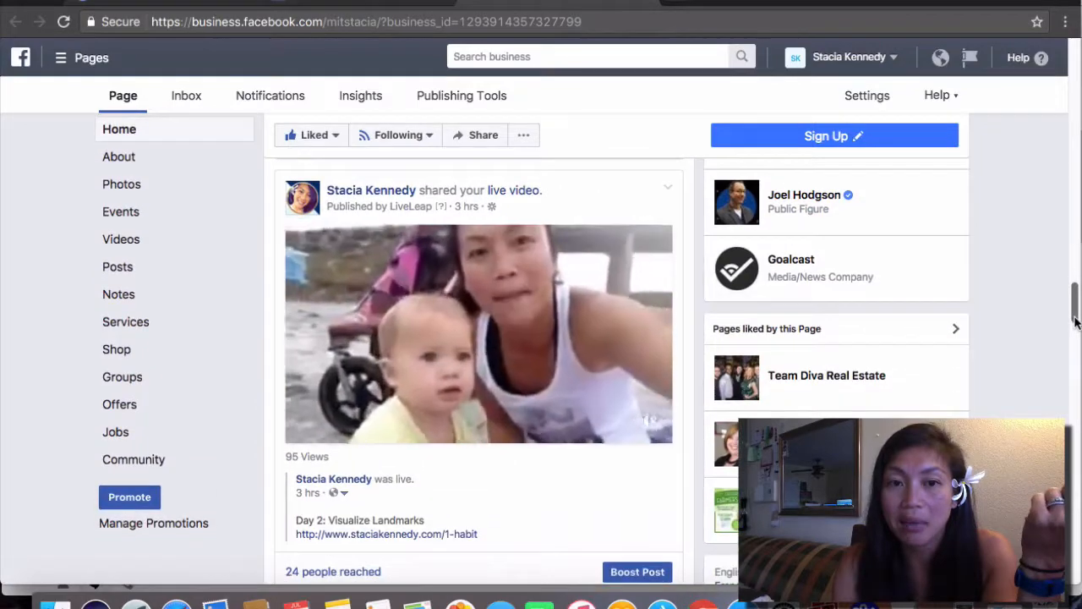
pyautogui.moveTo(1076, 321)
pyautogui.mouseDown()
pyautogui.moveTo(1067, 294)
pyautogui.moveTo(1071, 343)
pyautogui.mouseUp()
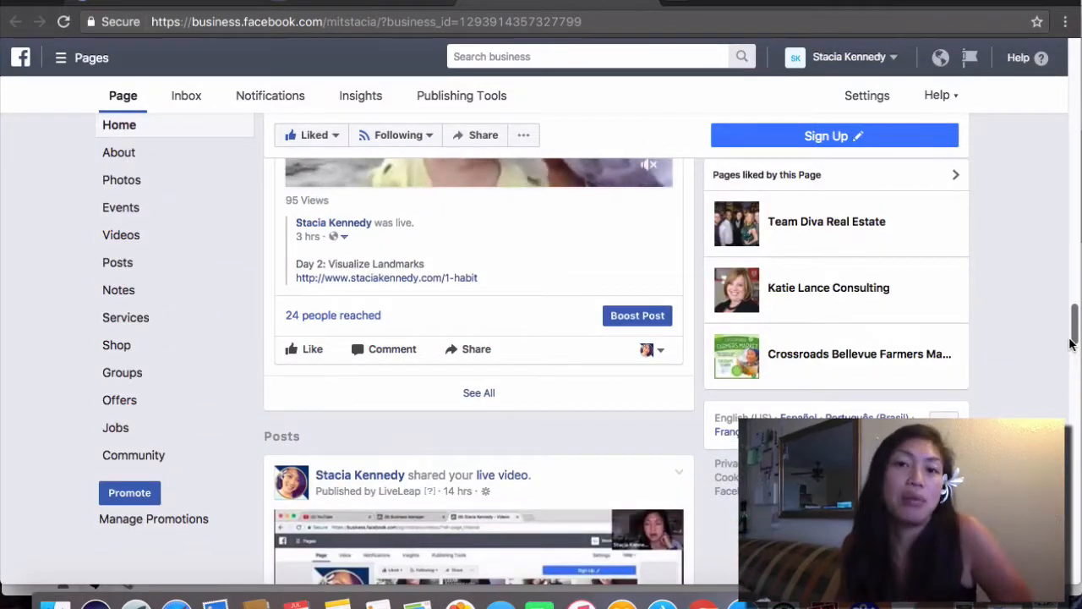